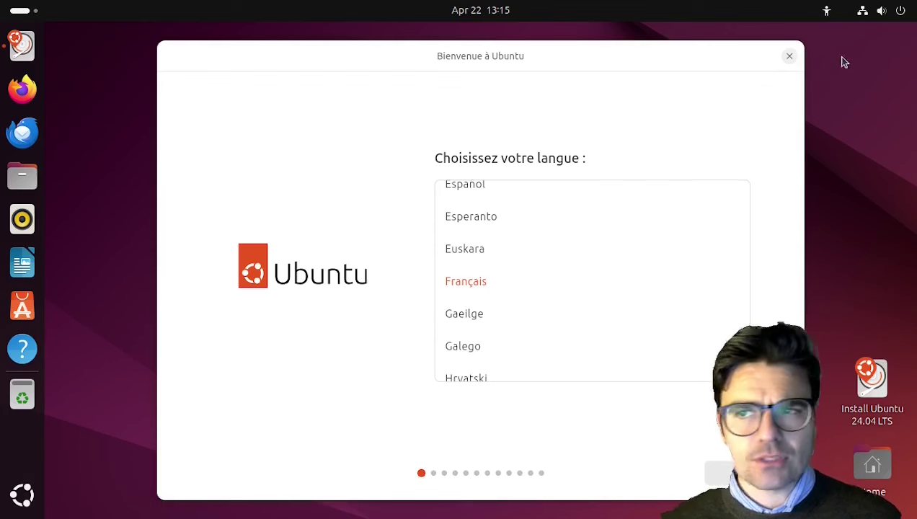
Check the system quick settings panel, then reposition the installer window on screen
click(879, 15)
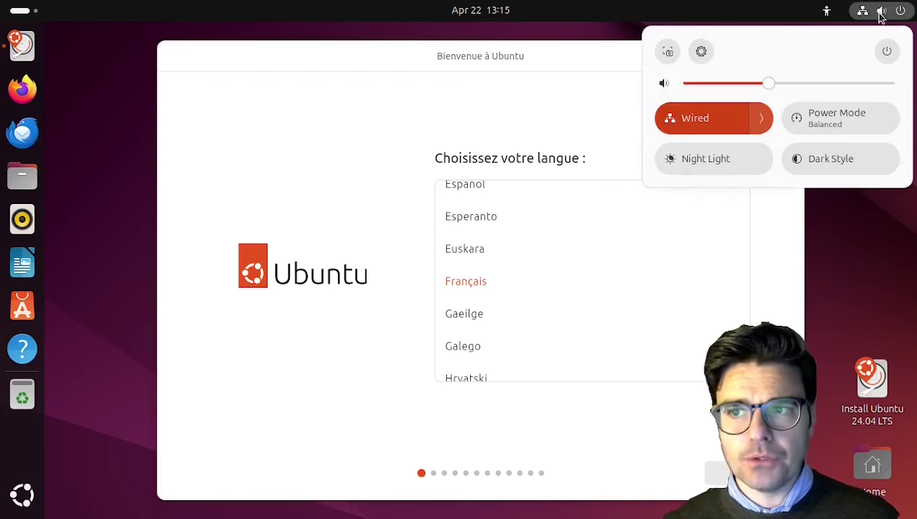
click(831, 163)
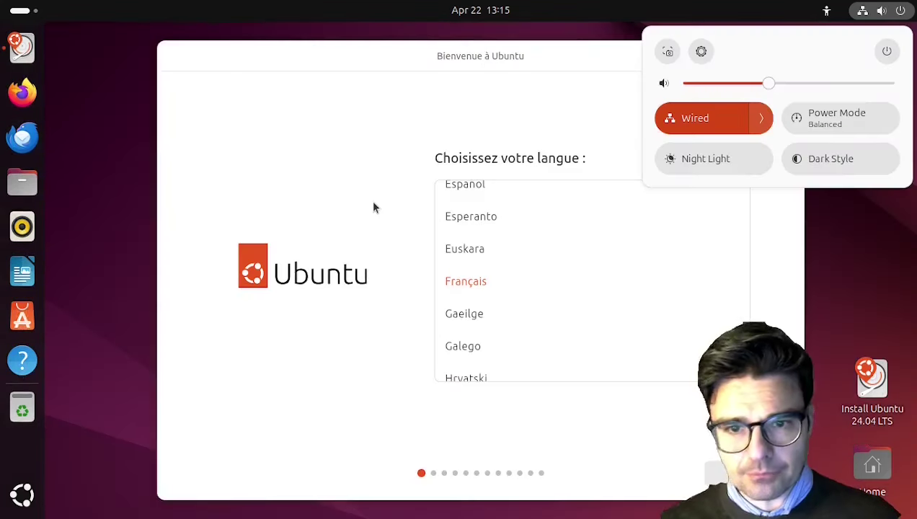
click(373, 207)
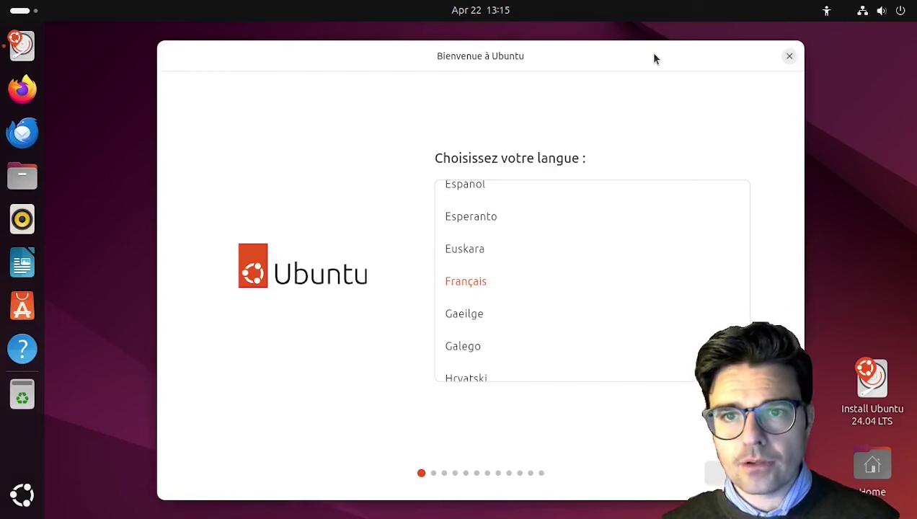
drag(659, 57, 595, 21)
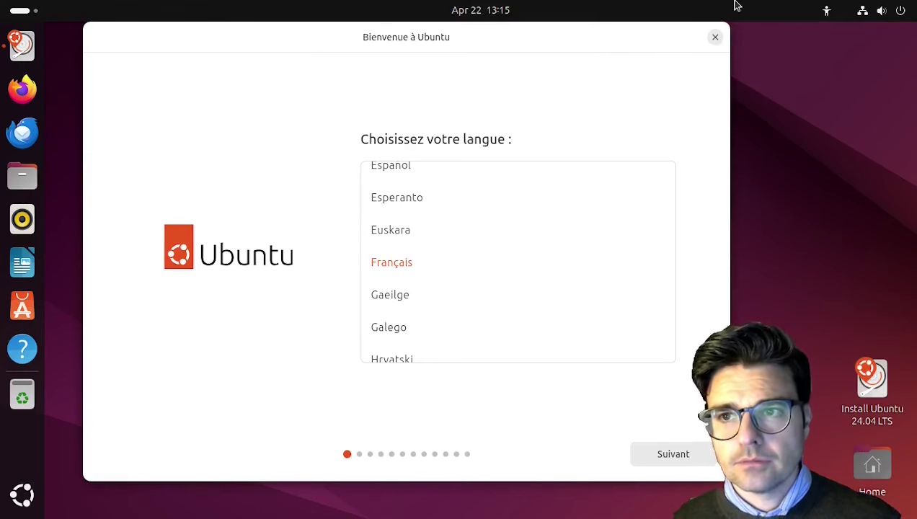
drag(412, 39, 487, 51)
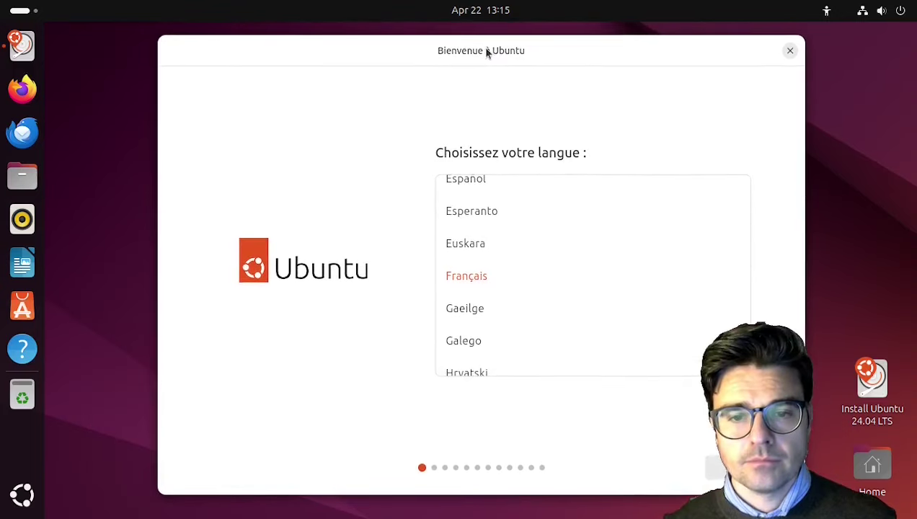
Select Italiano as the installation language and continue
scroll(479, 352, down, 2)
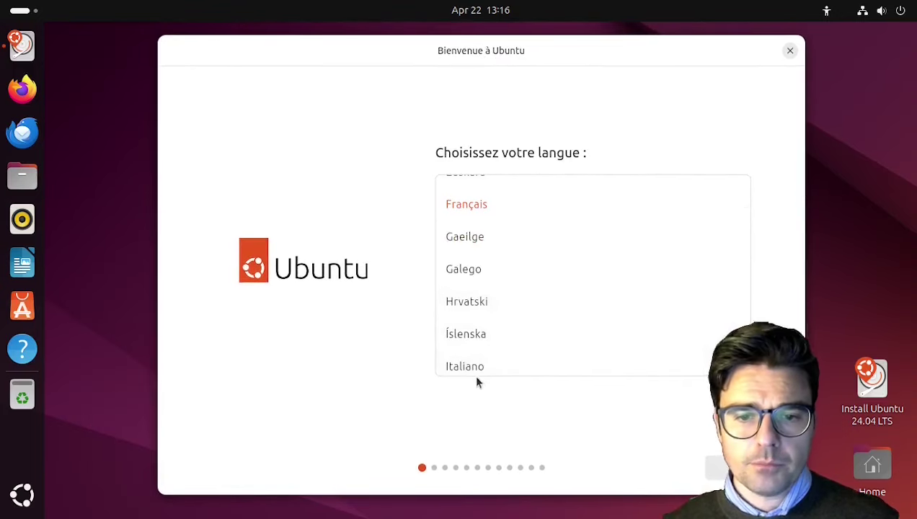
click(475, 367)
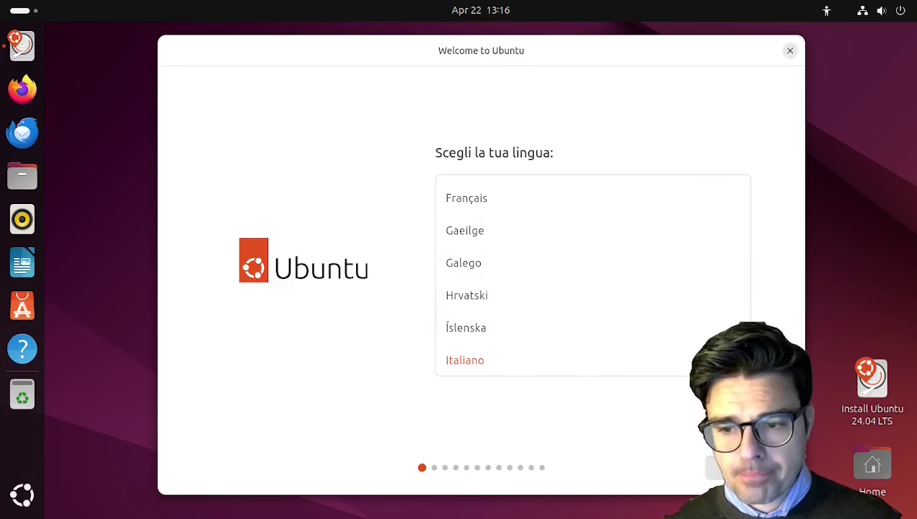
key(Return)
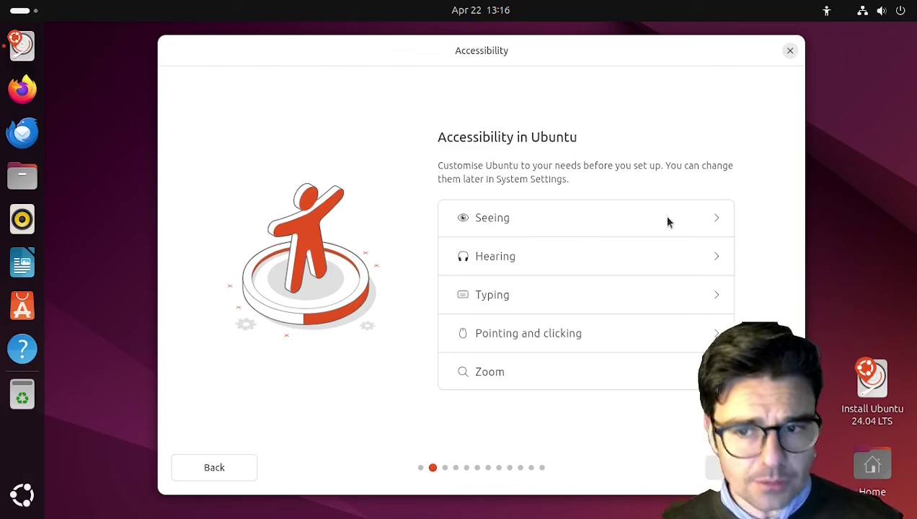
Review the Seeing, Hearing, Typing, Pointing and clicking, and Zoom options unchanged, then continue
click(720, 218)
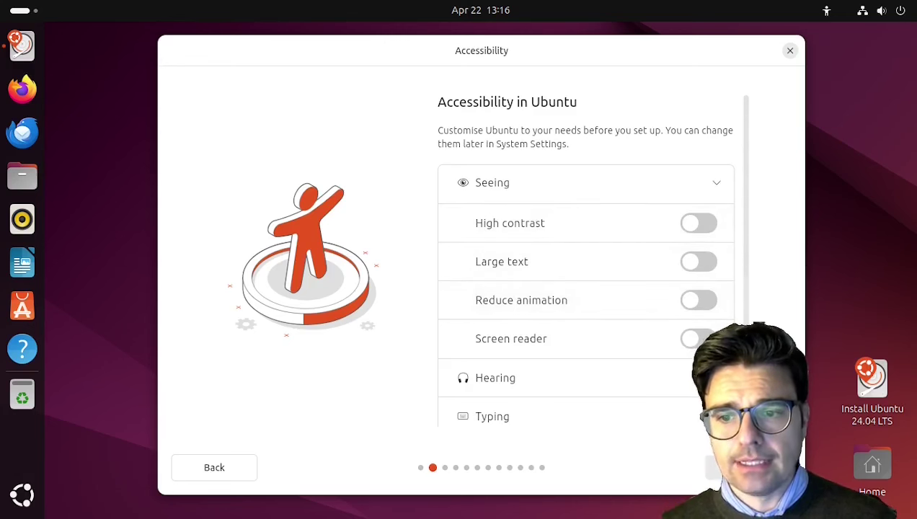
click(699, 378)
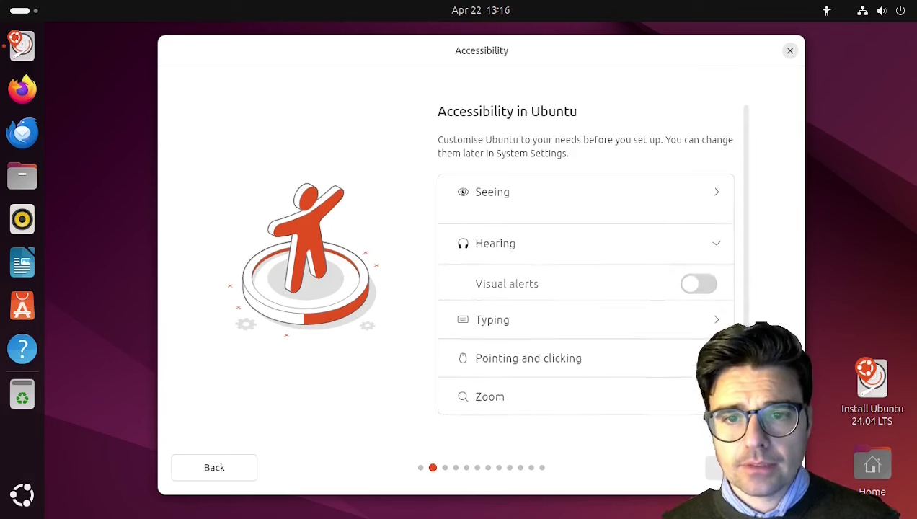
click(717, 315)
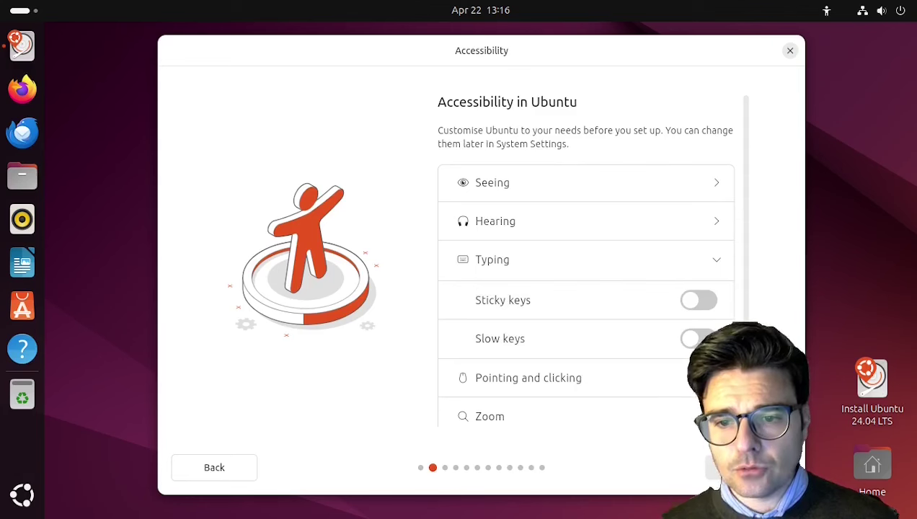
click(707, 378)
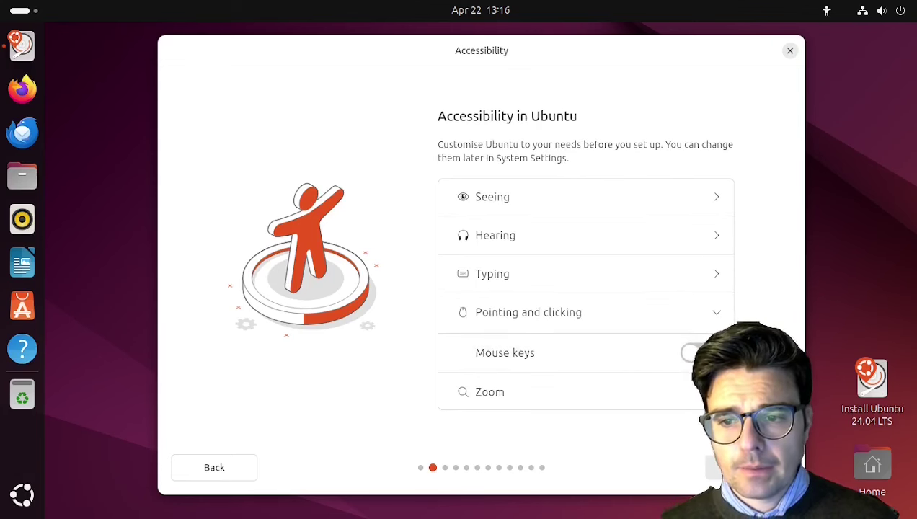
click(604, 382)
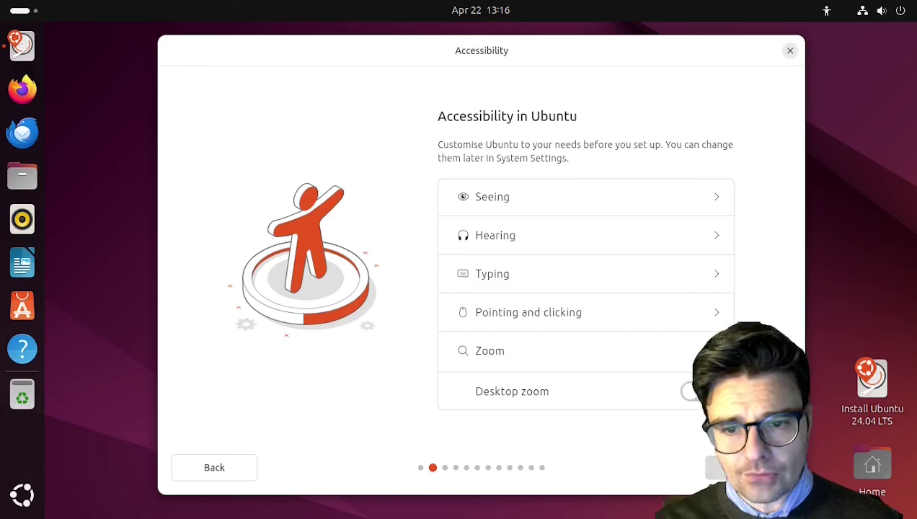
key(Return)
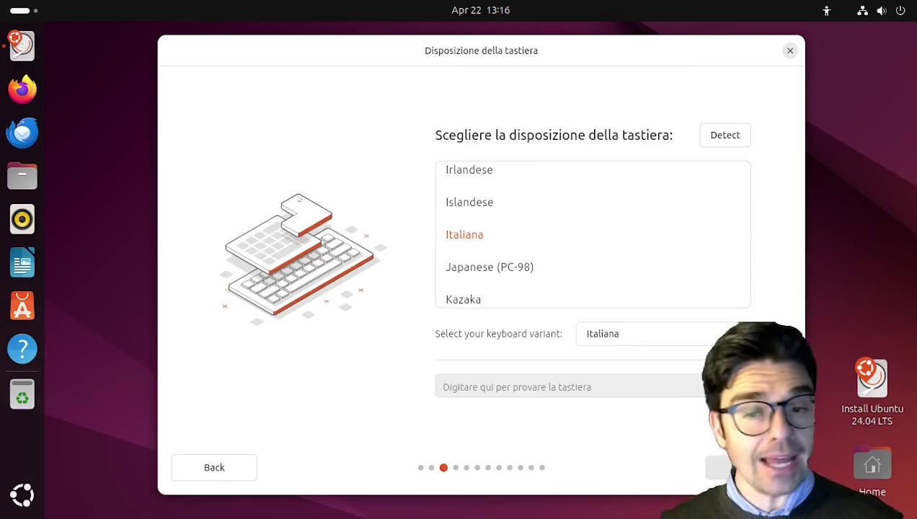
Accept the Italiana keyboard layout and keep the wired network connection
key(Return)
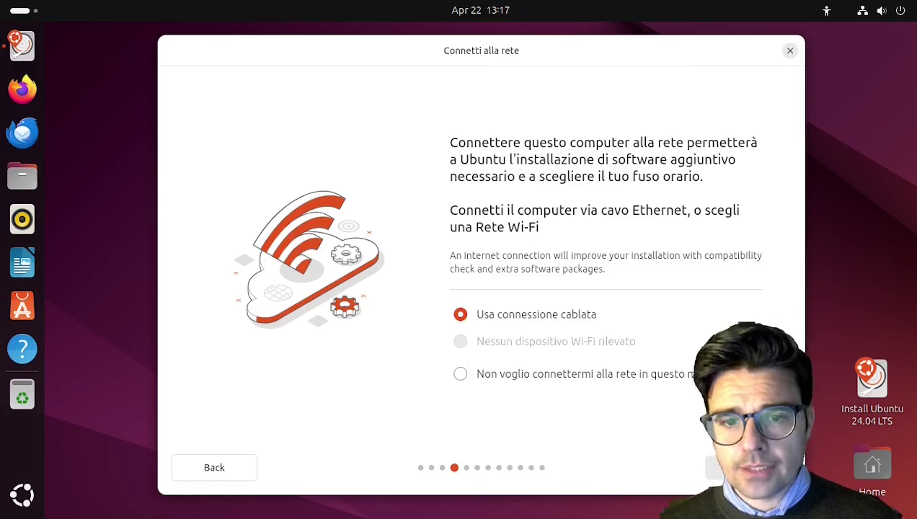
key(Return)
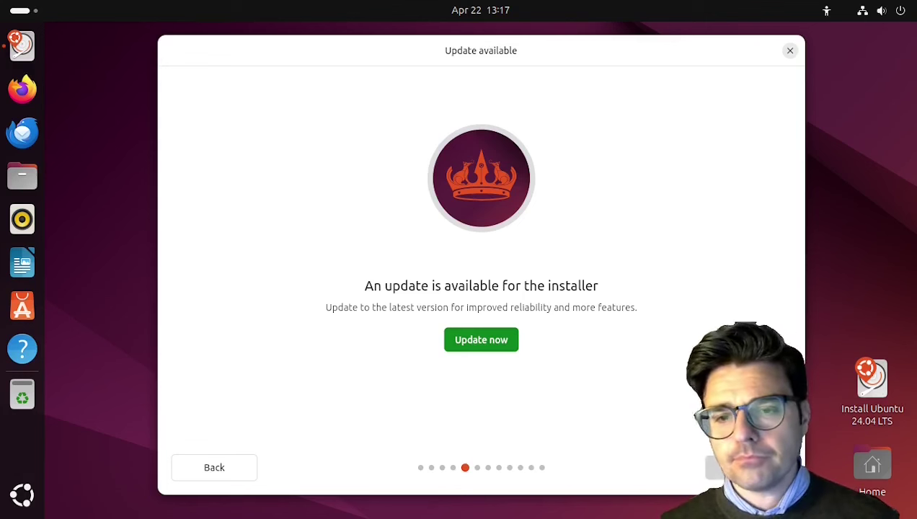
Skip the installer update and continue past the Update available notice
click(720, 467)
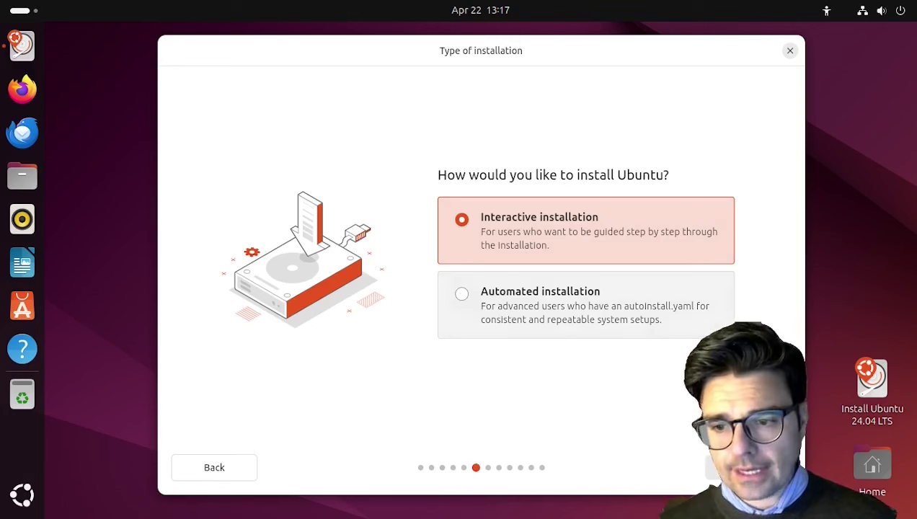
Keep Interactive installation selected and continue
click(747, 467)
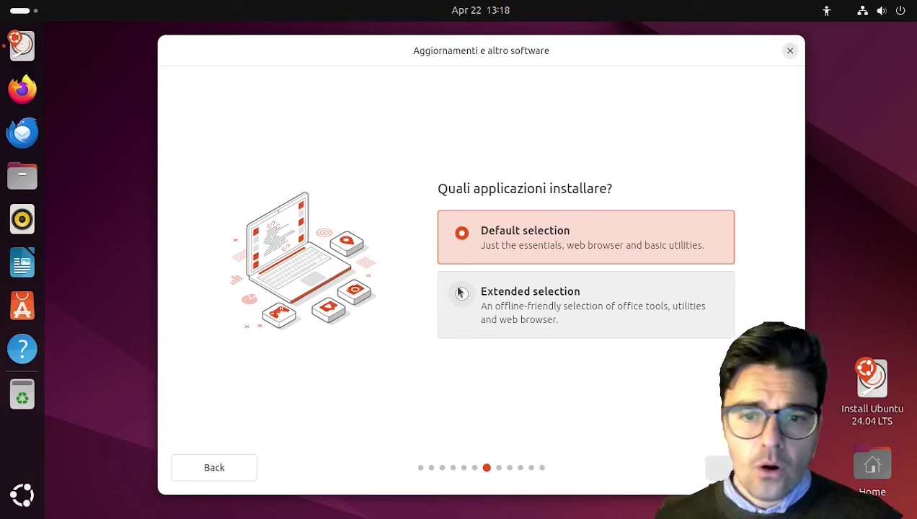
Pick the Extended selection of applications and continue
click(461, 292)
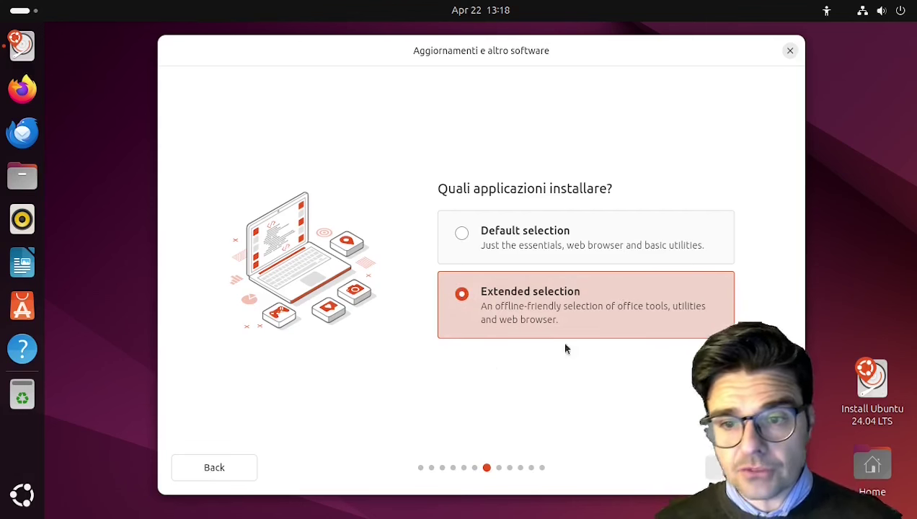
click(724, 467)
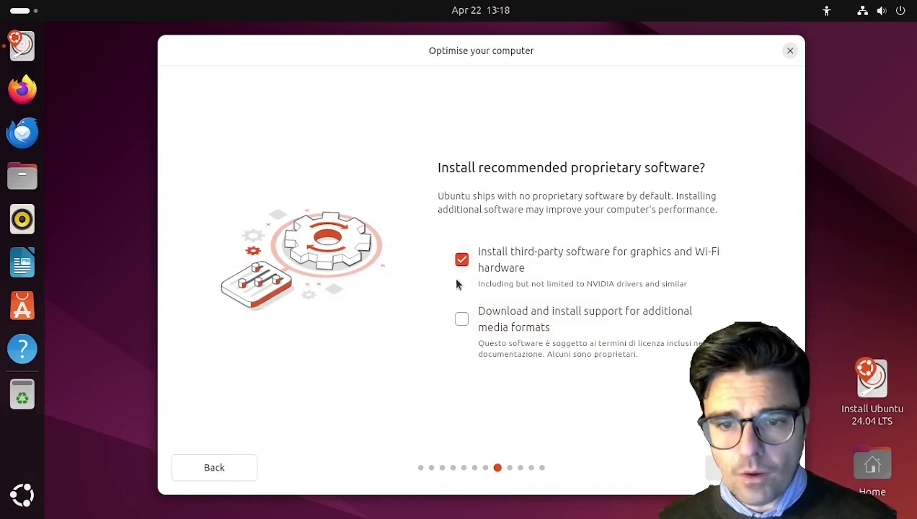
Also tick support for additional media formats and continue to disk setup
click(460, 320)
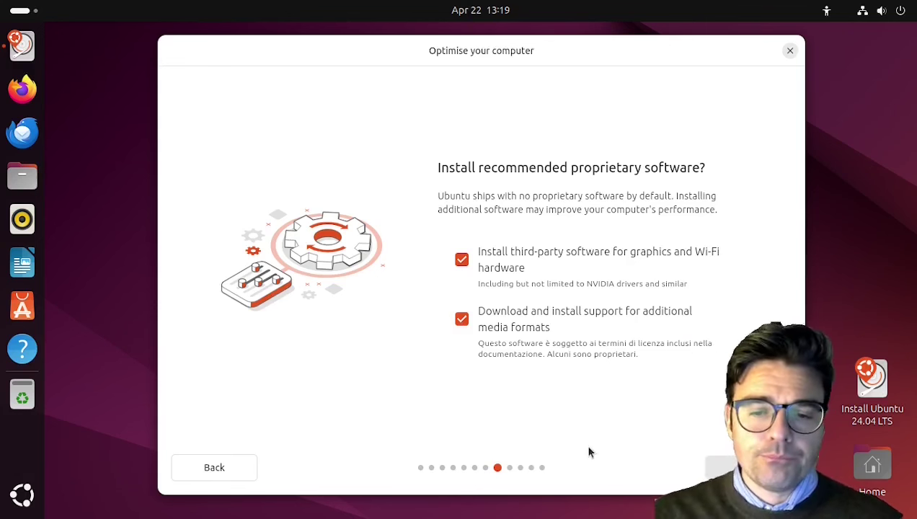
key(Return)
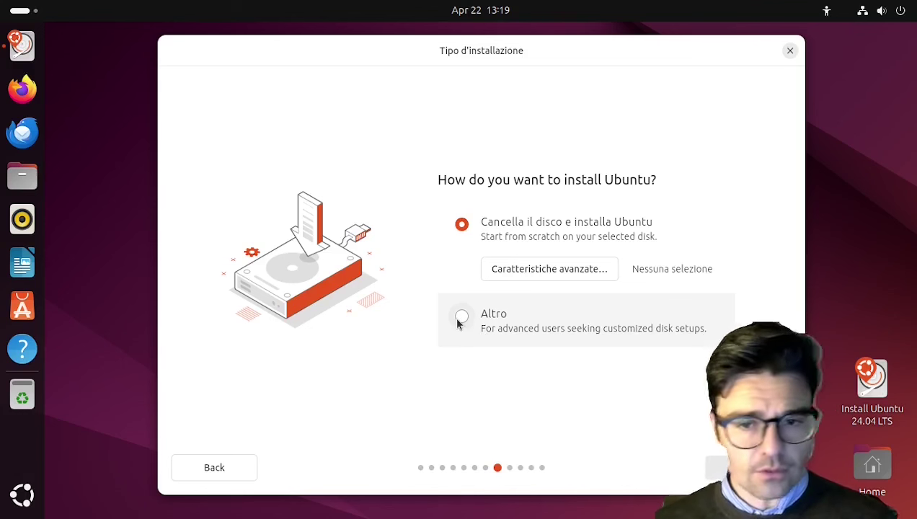
Choose the Altro disk option and continue to manual partitioning
click(458, 320)
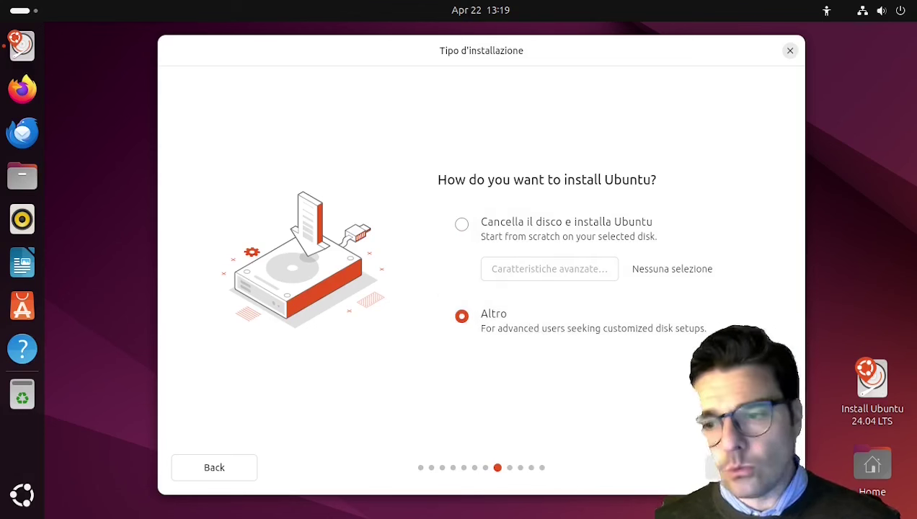
click(750, 467)
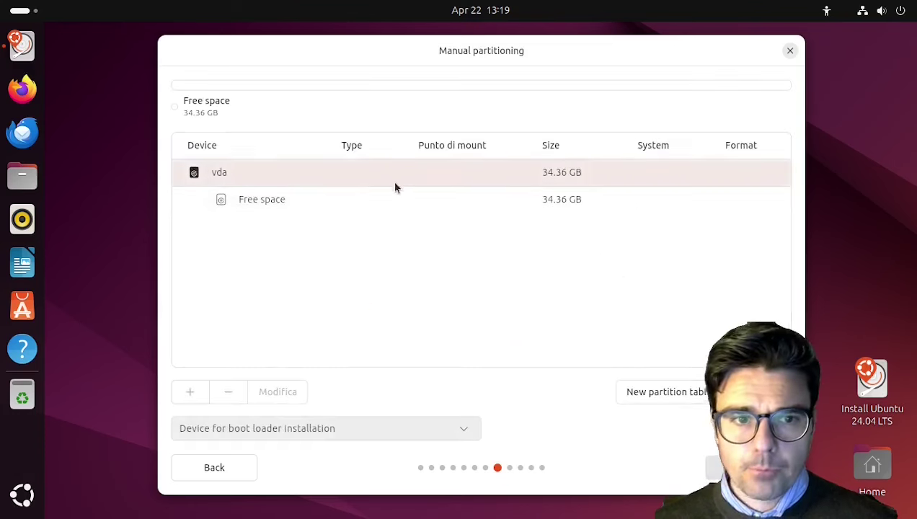
click(385, 200)
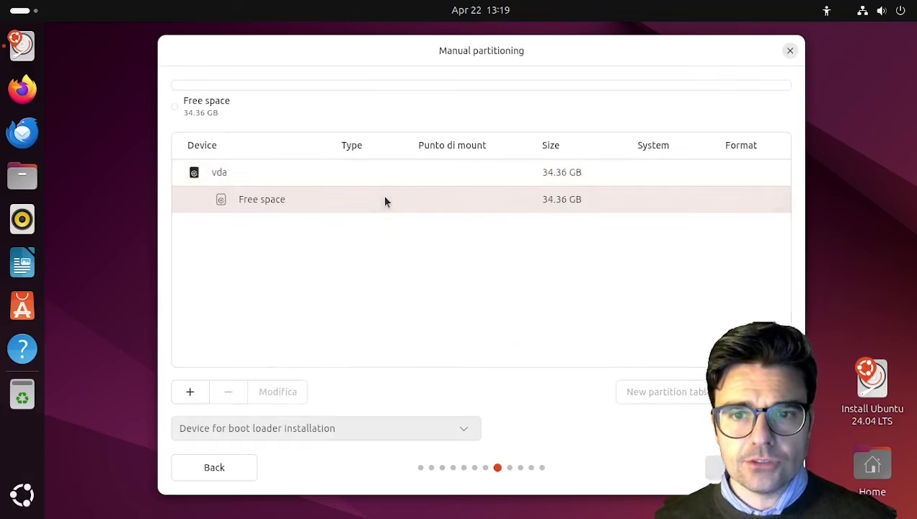
click(190, 391)
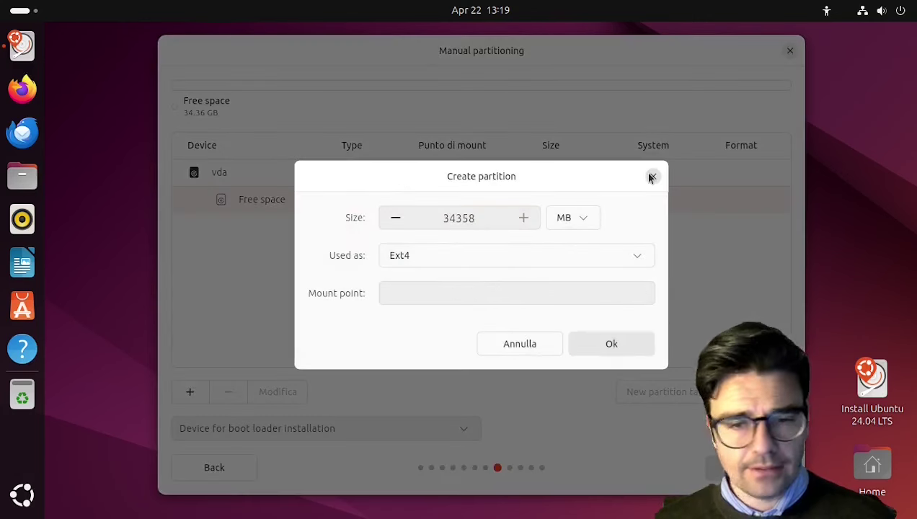
click(607, 258)
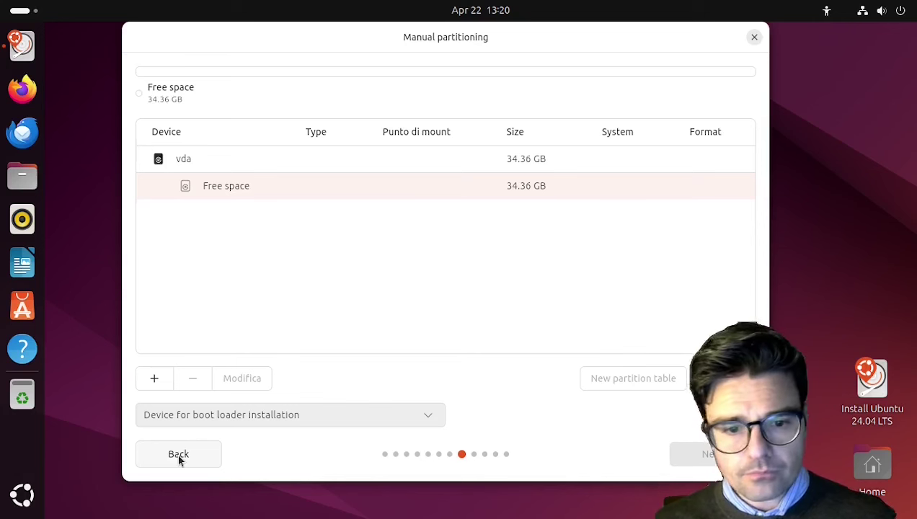
Go back, pick 'Cancella il disco e installa Ubuntu' instead, and continue
click(170, 451)
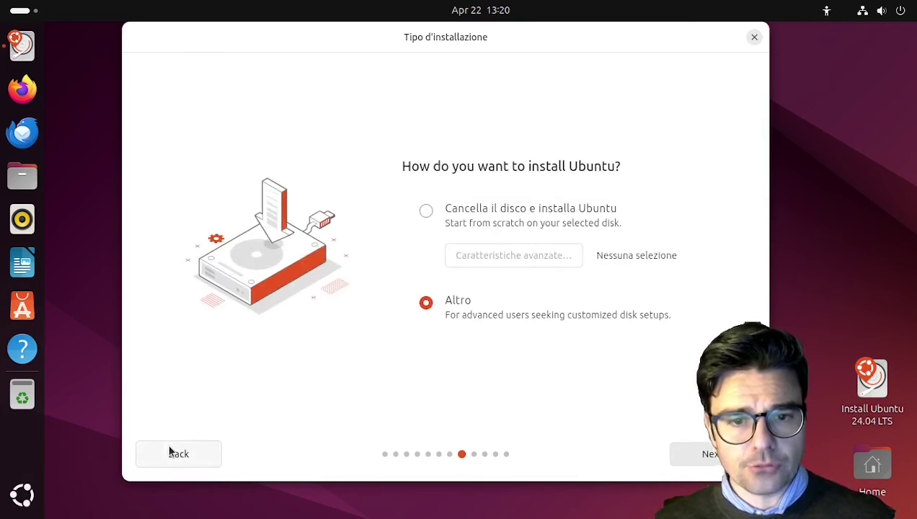
click(439, 211)
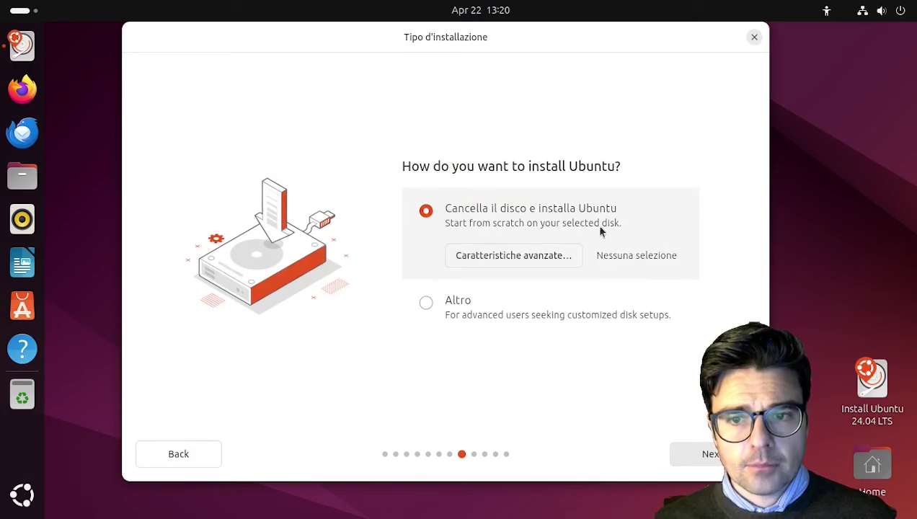
click(695, 454)
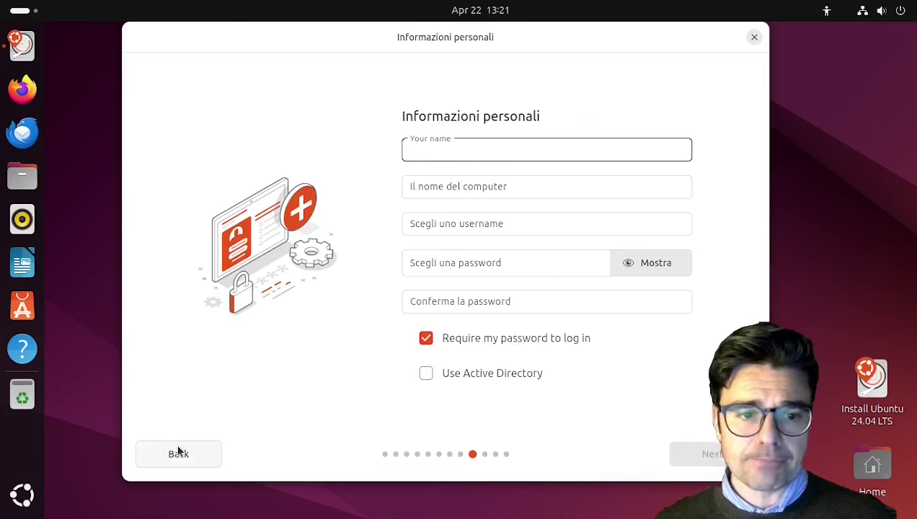
Enter the user's name, set and confirm the account password, then continue
text(opentitus)
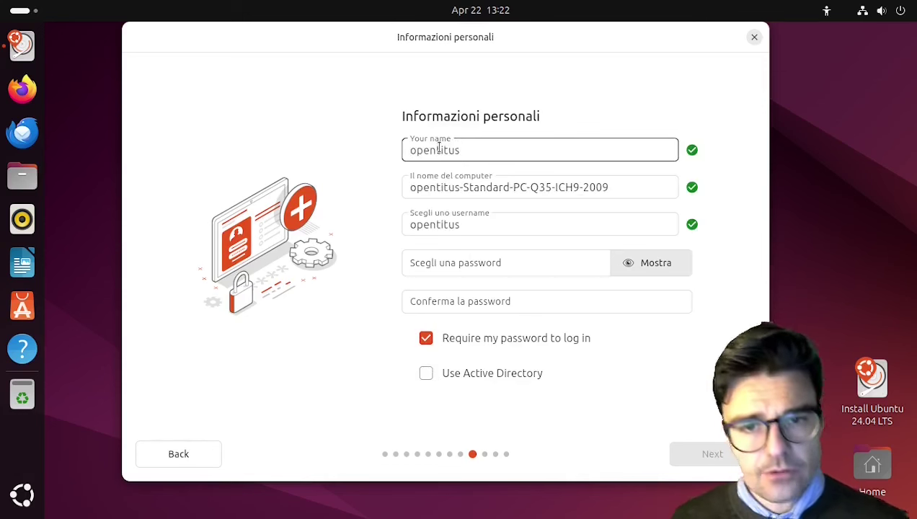
click(446, 263)
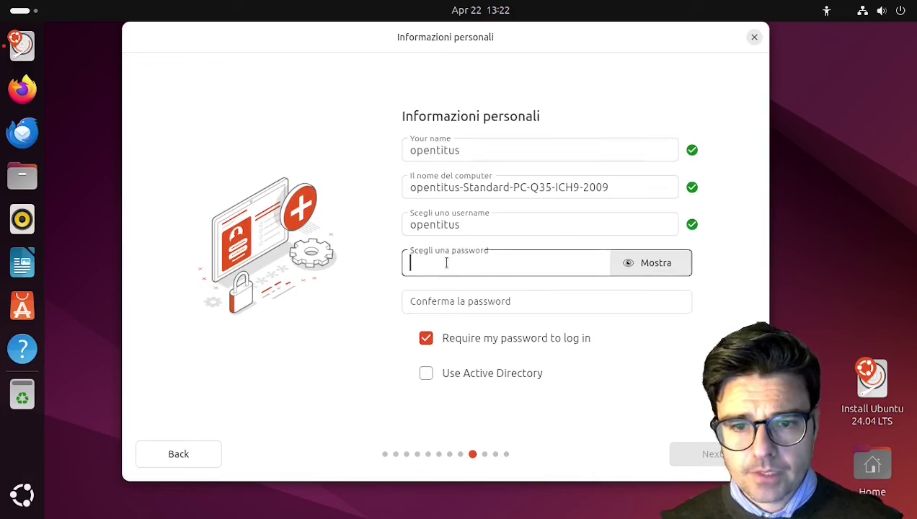
text(abc)
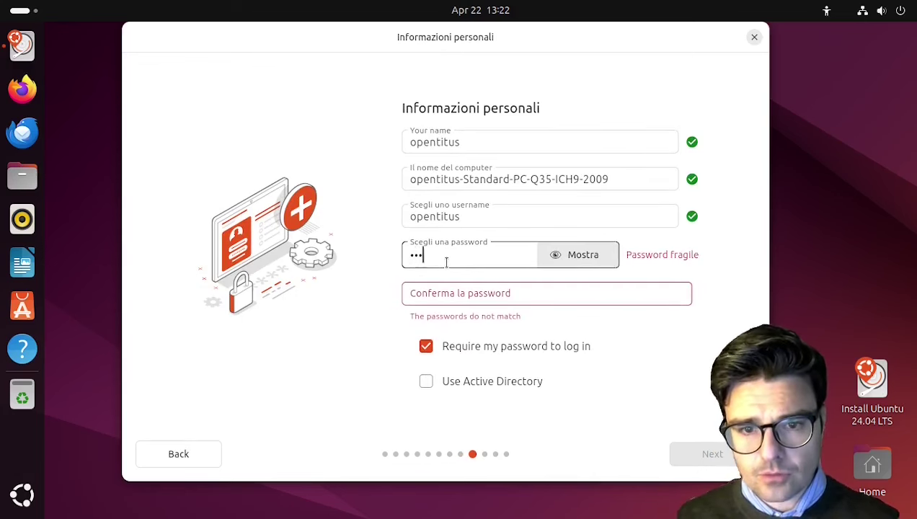
text(d)
click(441, 295)
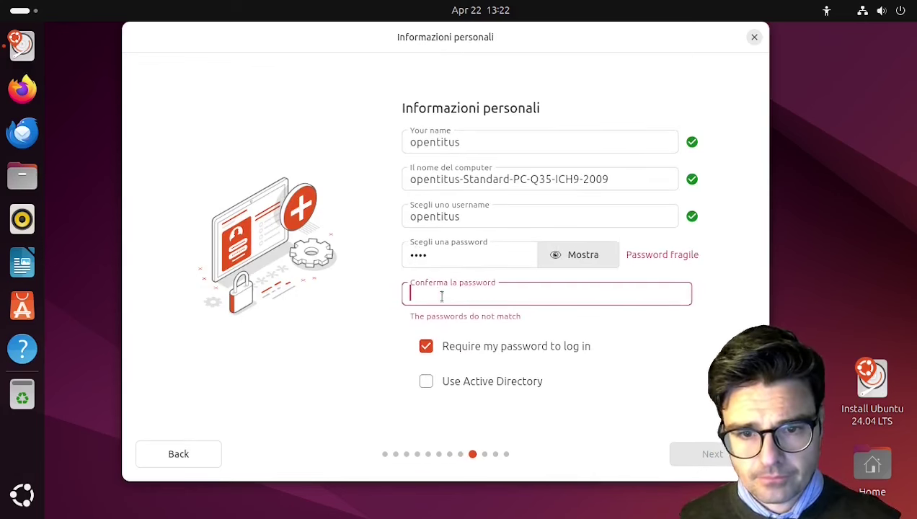
text(abcd)
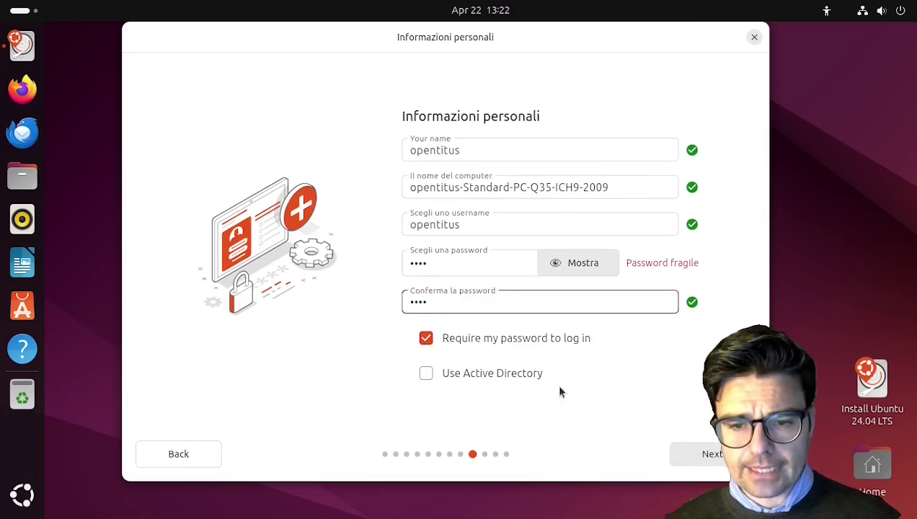
click(710, 453)
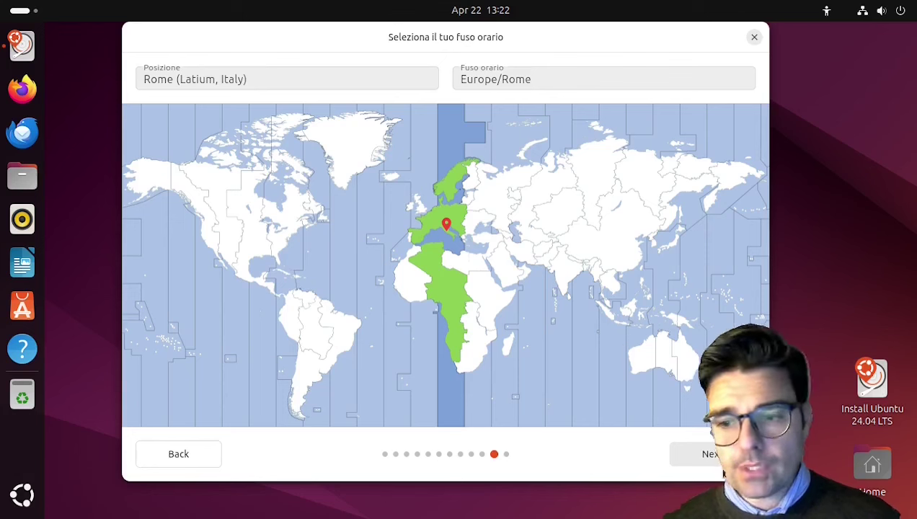
Accept the Europe/Rome time zone to reach the Ready to install summary
click(703, 454)
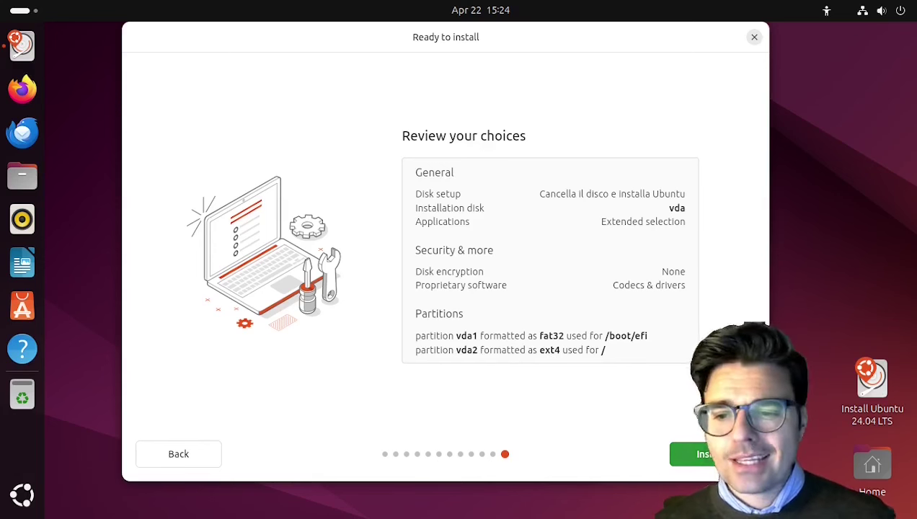
Start installing Ubuntu with the reviewed erase-disk choices
click(683, 454)
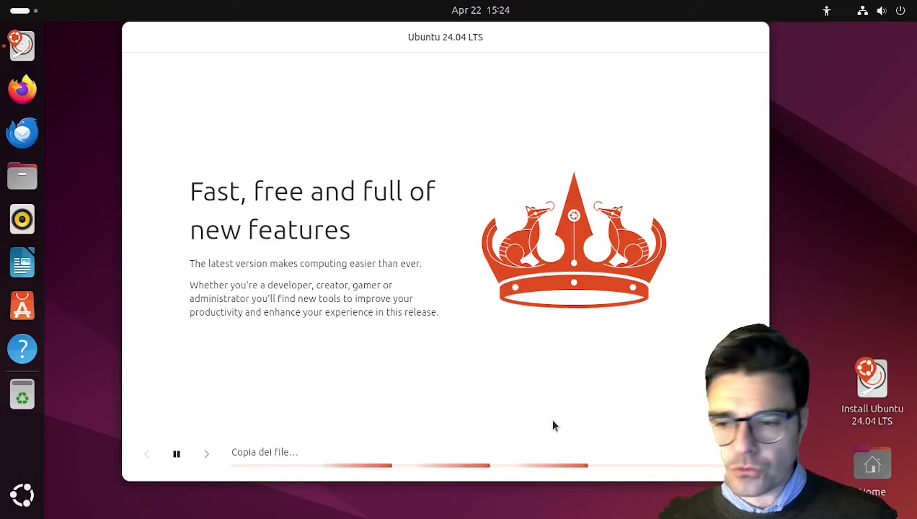
click(750, 453)
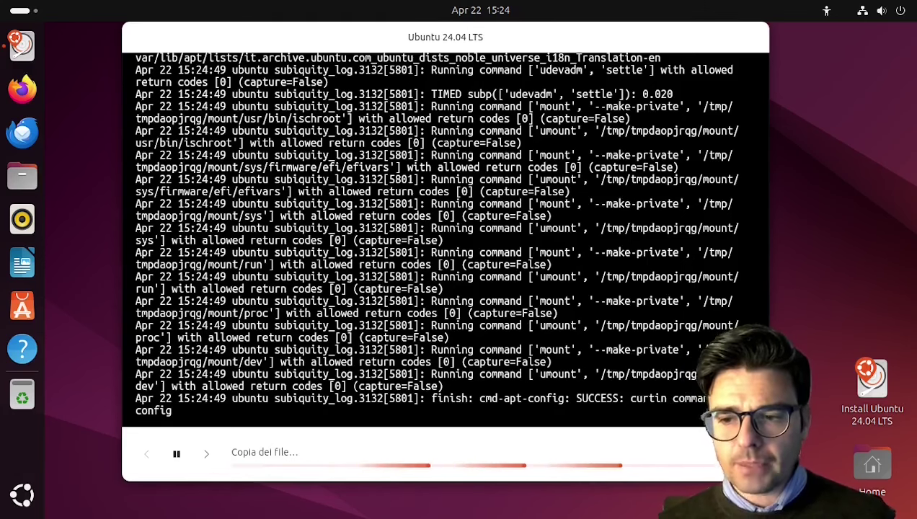
click(334, 347)
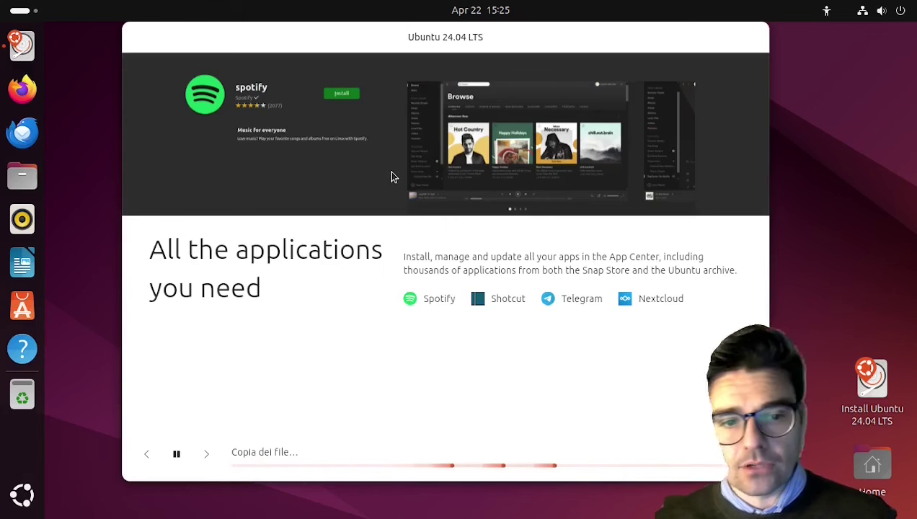
Advance the slideshow through the open-source development slide to 'Enhance your creativity'
click(206, 455)
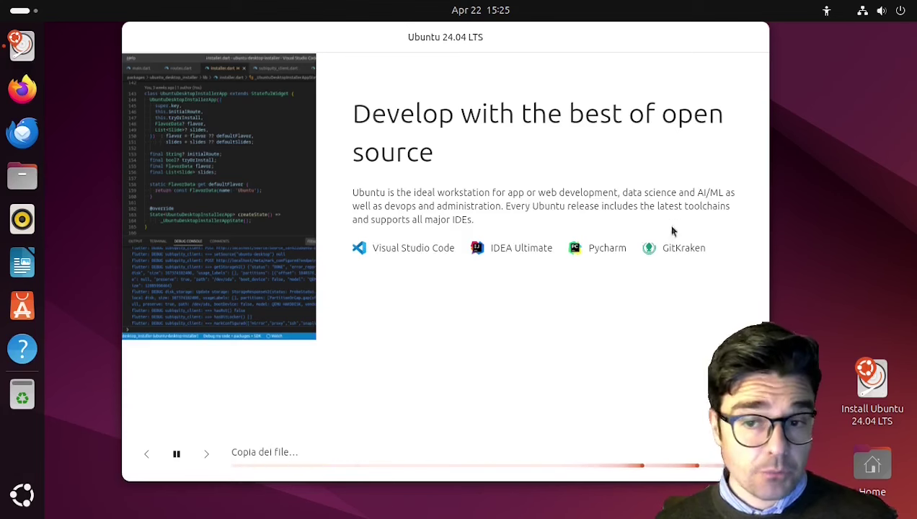
click(205, 454)
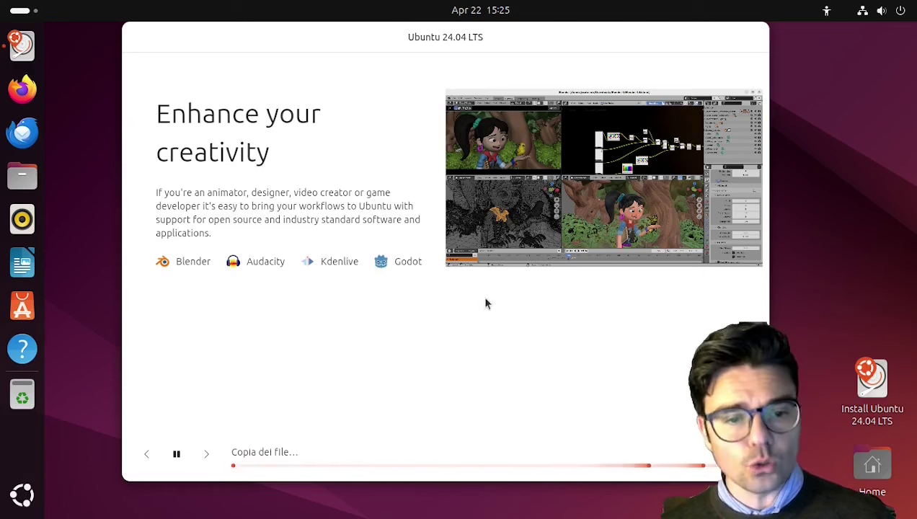
Skip the slideshow past the gaming and privacy slides
click(208, 454)
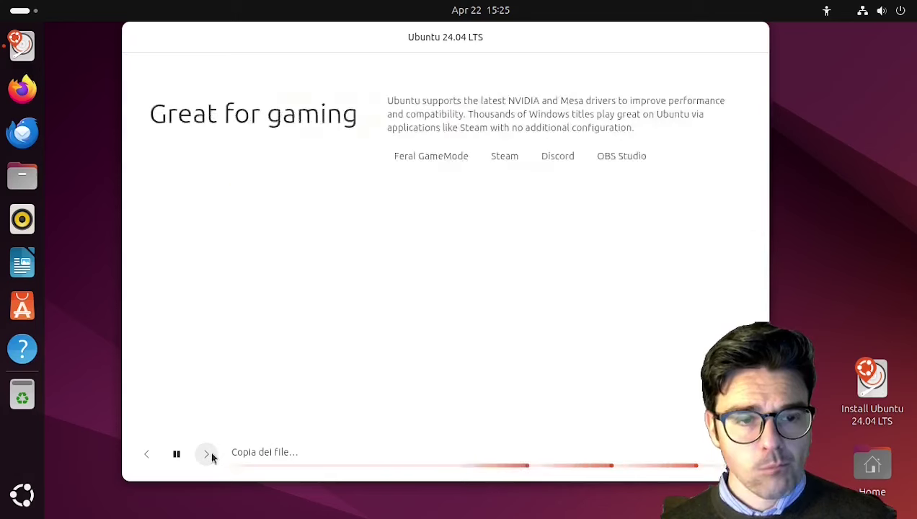
click(208, 454)
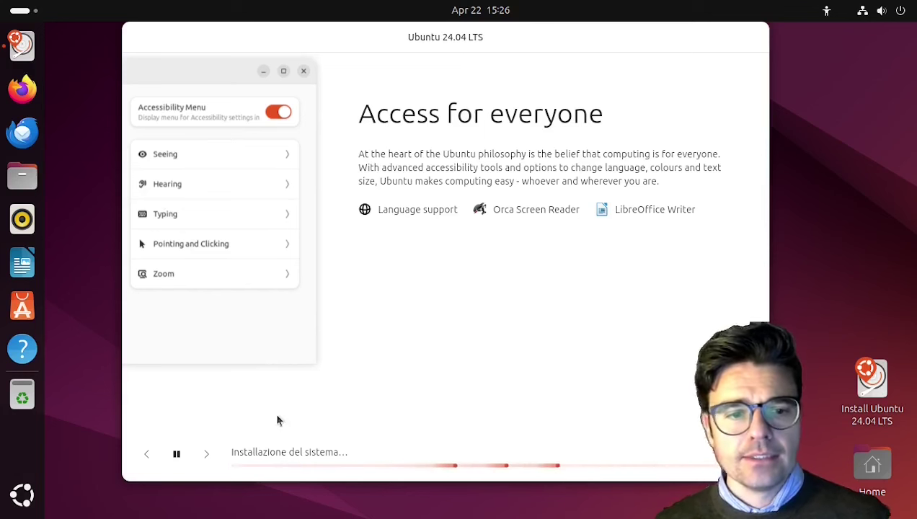
Browse ahead to Help and support, then return to 'Access for everyone'
click(205, 454)
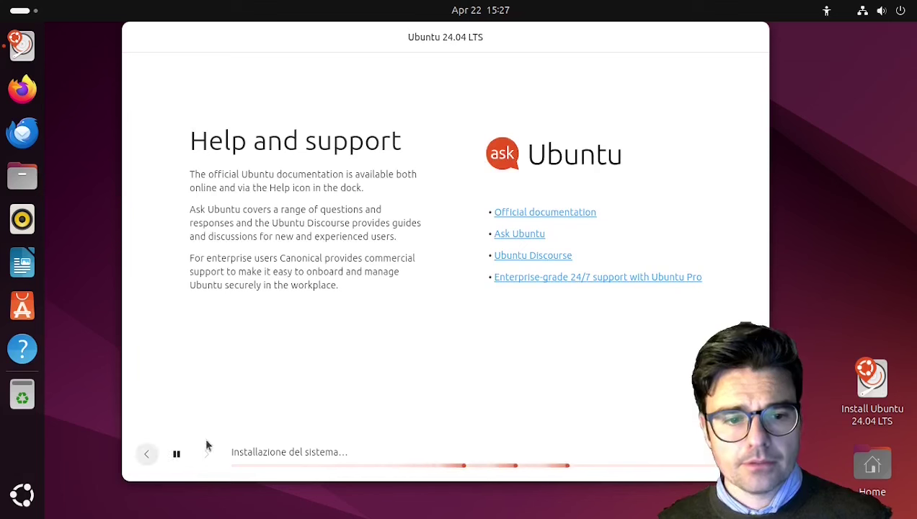
click(147, 458)
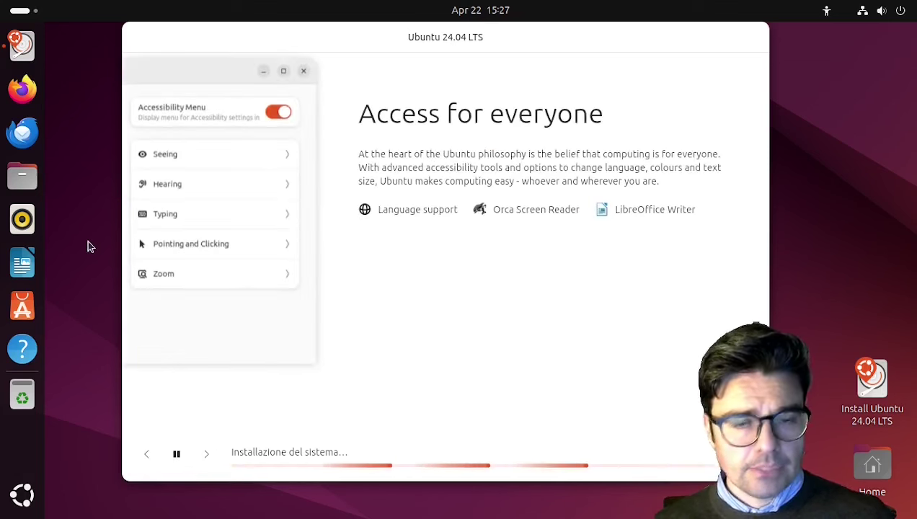